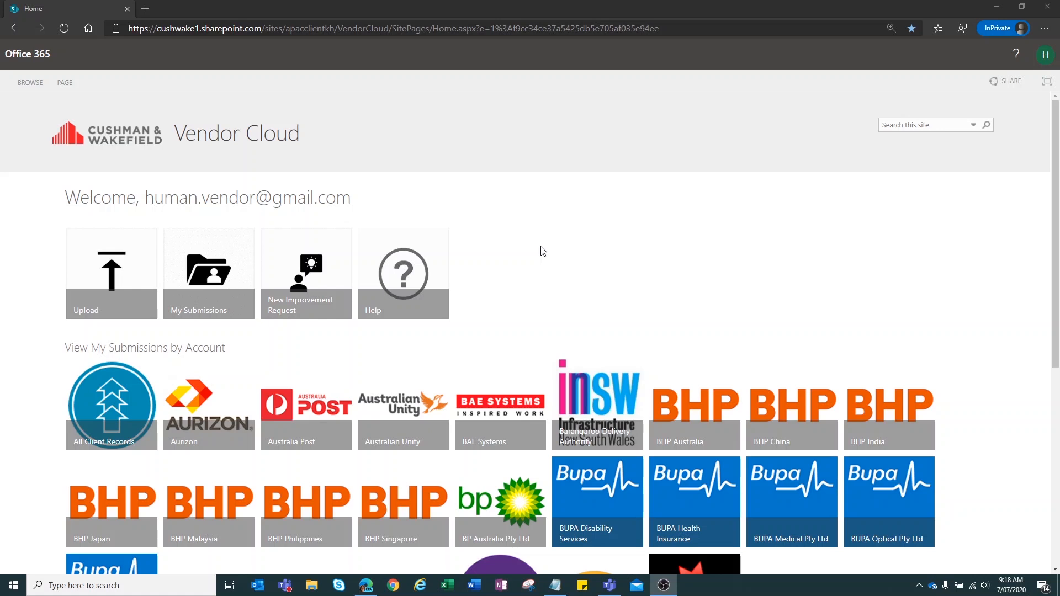
Step: Start a new document upload and allow the form to use the SharePoint connection
{"action": "left_click", "coordinate": [103, 275]}
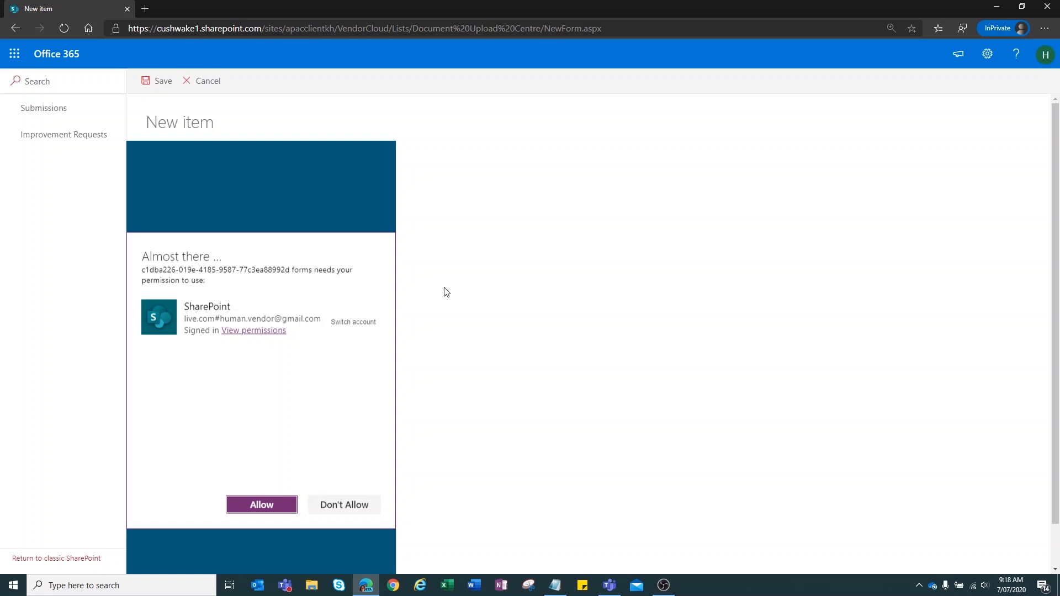
{"action": "left_click", "coordinate": [264, 506]}
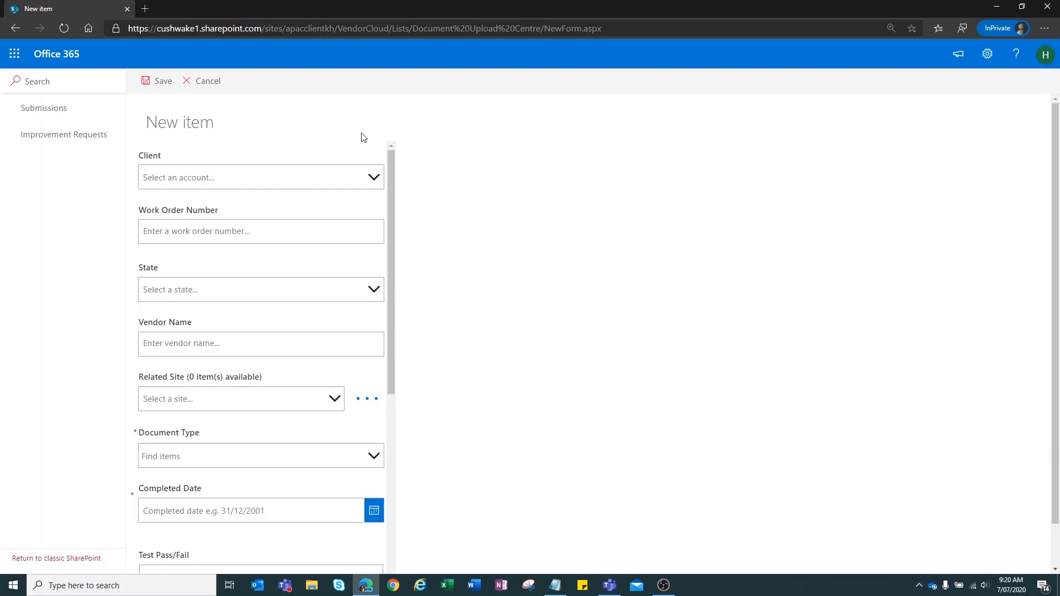
Step: Search the client list for "aurizon" and set the client to Aurizon
{"action": "left_click", "coordinate": [375, 176]}
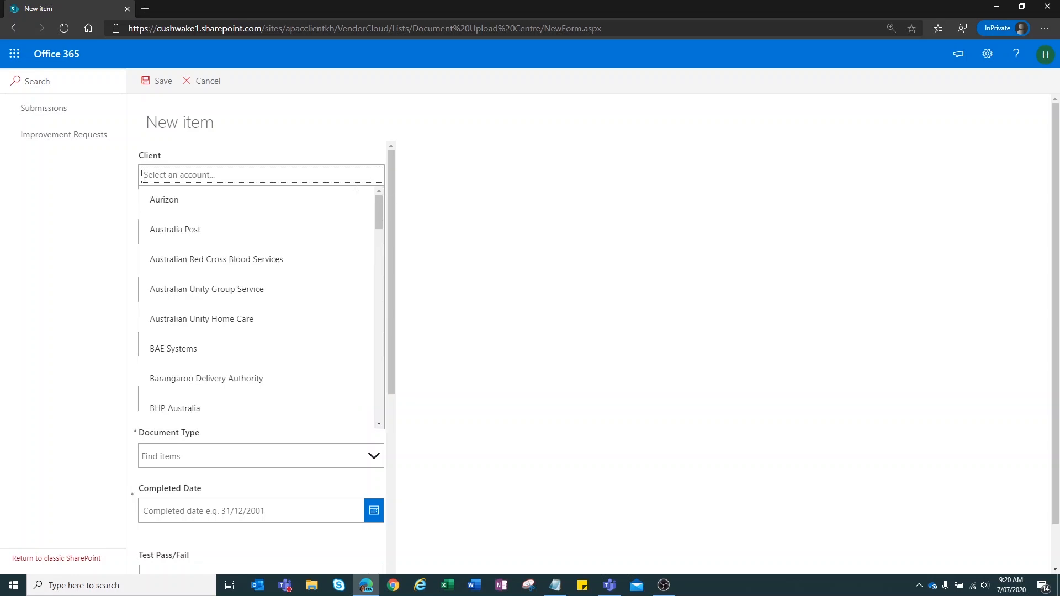
{"action": "scroll", "coordinate": [266, 247], "scroll_direction": "down", "scroll_amount": 1}
{"action": "scroll", "coordinate": [260, 259], "scroll_direction": "down", "scroll_amount": 1}
{"action": "scroll", "coordinate": [259, 265], "scroll_direction": "up", "scroll_amount": 2}
{"action": "type", "text": "aurizon"}
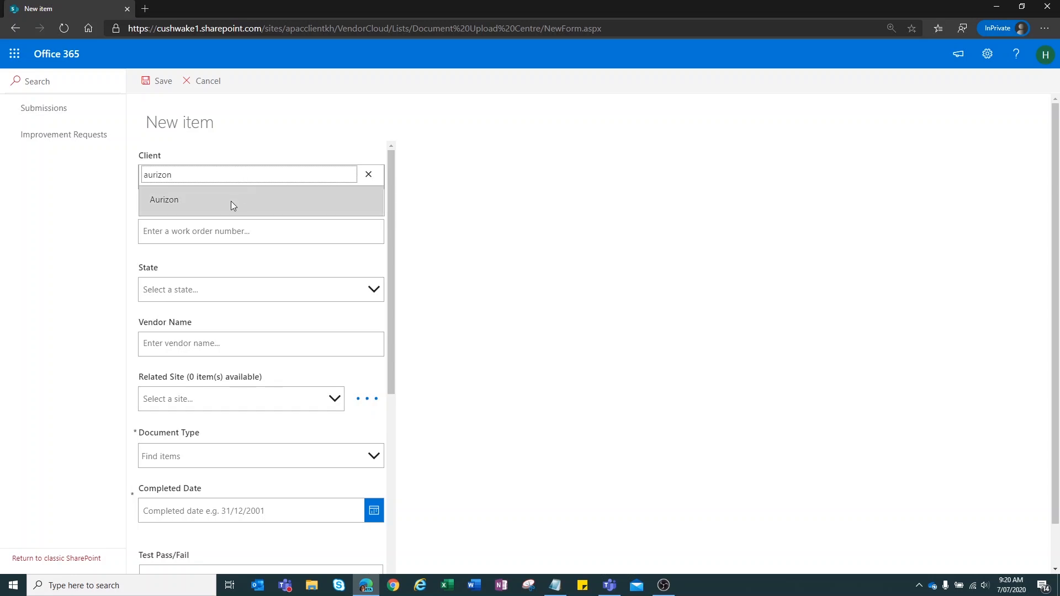
{"action": "left_click", "coordinate": [231, 201]}
Step: Fill in the work order number, leaving Work Order Number 2 empty
{"action": "key", "text": "Tab"}
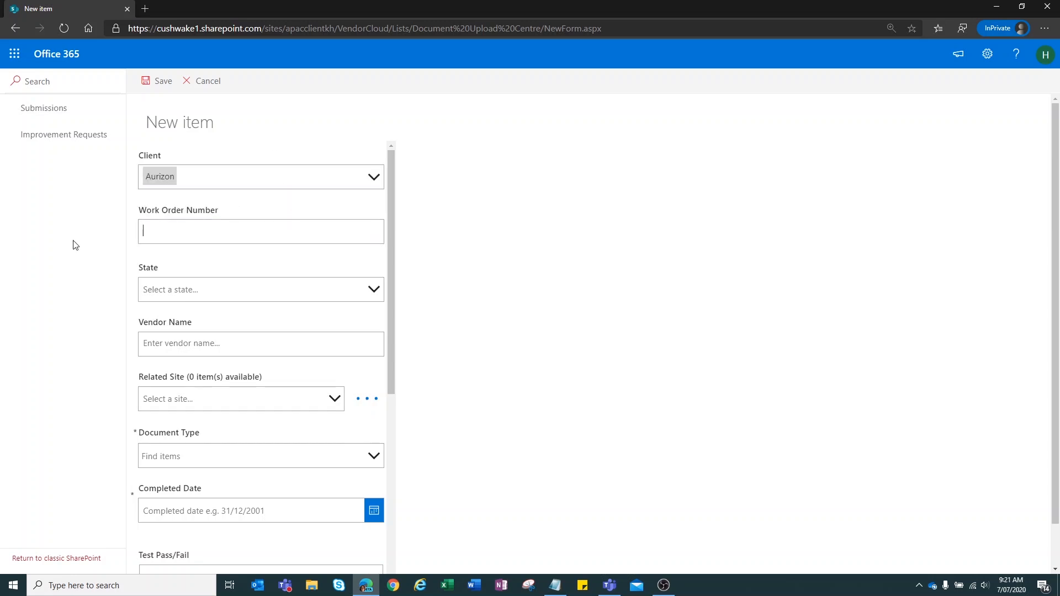
{"action": "type", "text": "123456"}
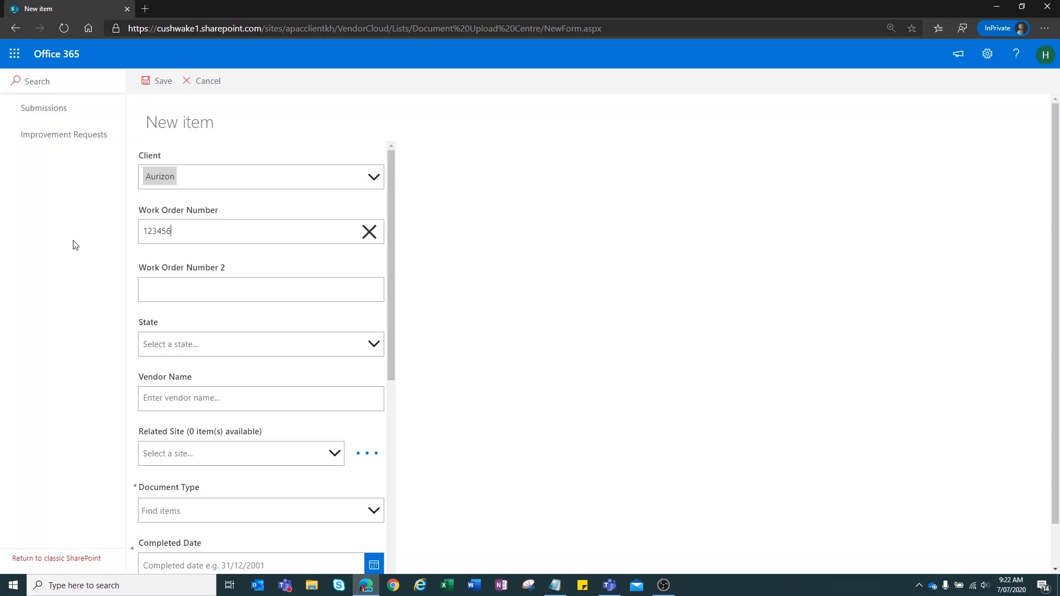
{"action": "left_click", "coordinate": [476, 311]}
Step: Set the state to NSW and enter "Vendor Company" as the vendor name
{"action": "left_click", "coordinate": [373, 344]}
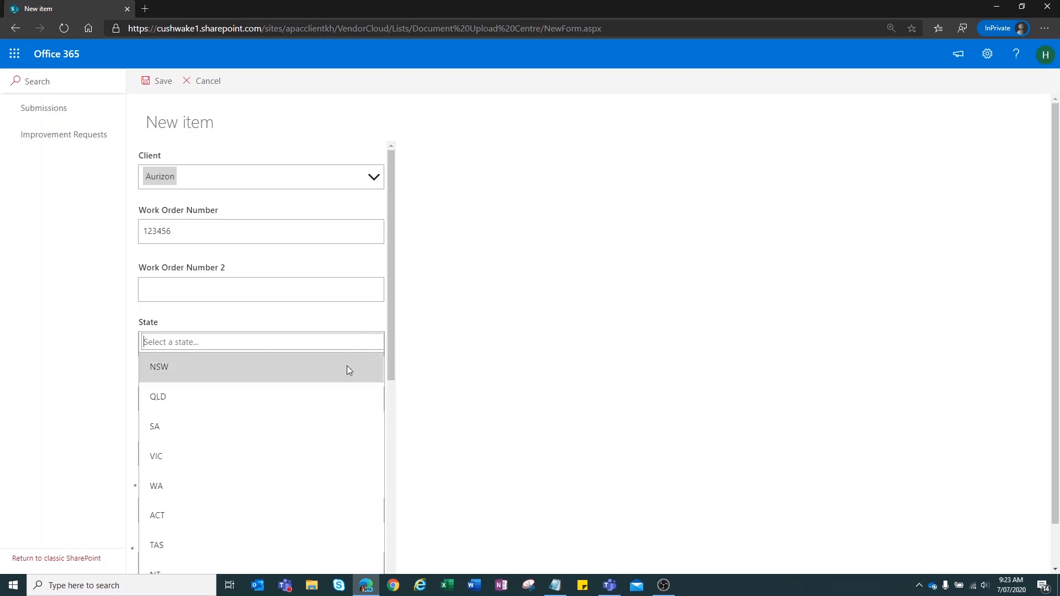
{"action": "left_click", "coordinate": [346, 366]}
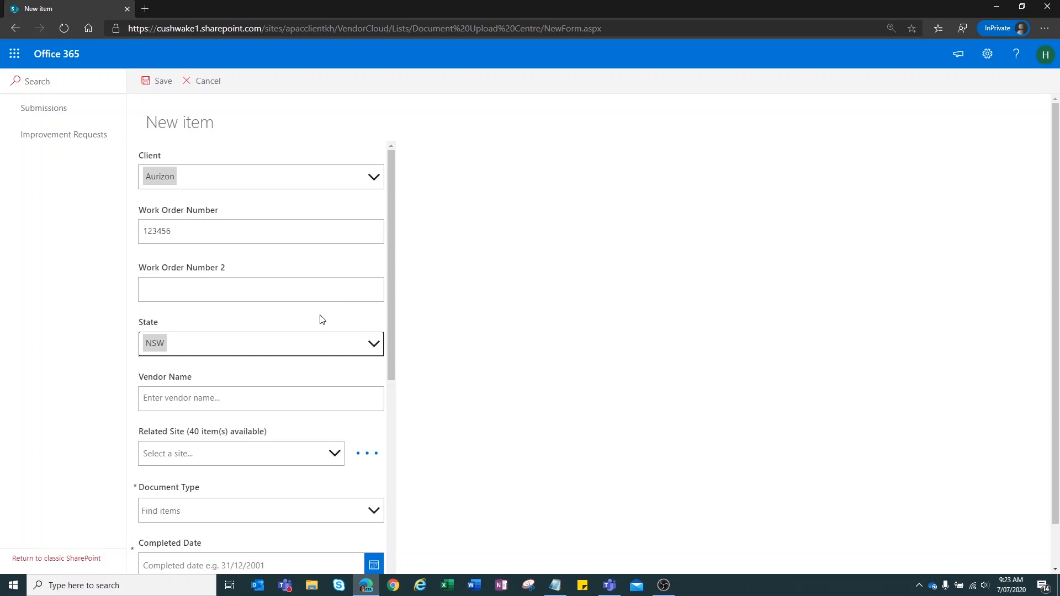
{"action": "key", "text": "Tab"}
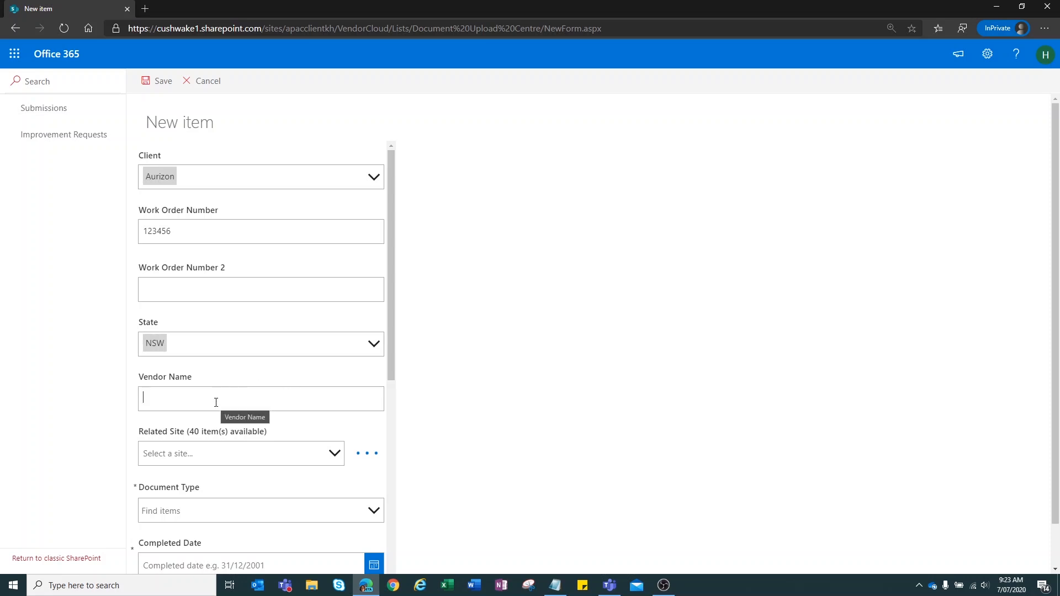
{"action": "type", "text": "Vendor Company"}
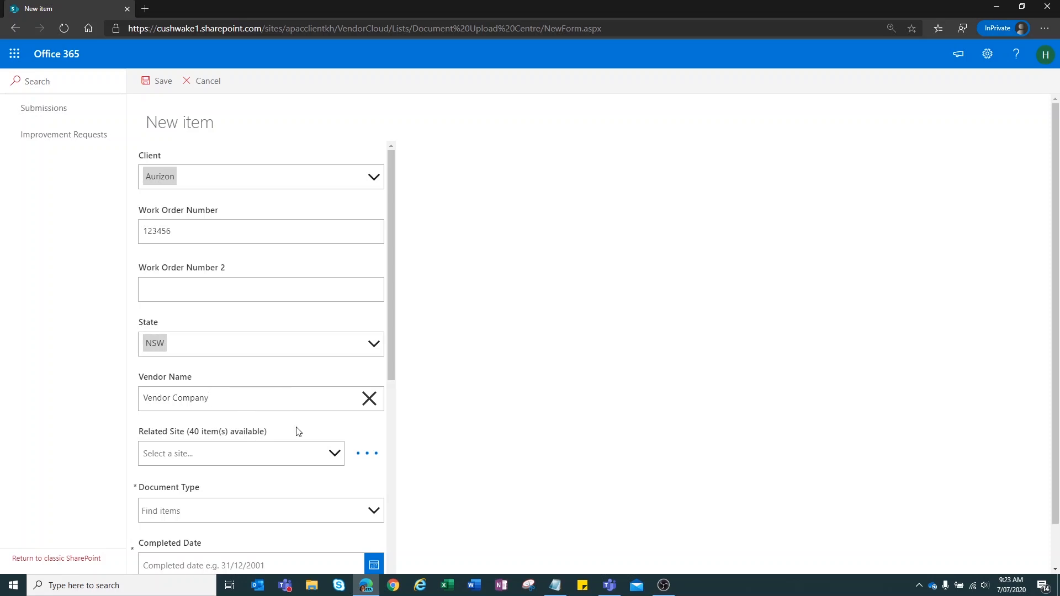
Step: Search the related sites for "hex" in the full site list and select Hexham SITE, NSW
{"action": "scroll", "coordinate": [298, 431], "scroll_direction": "down", "scroll_amount": 2}
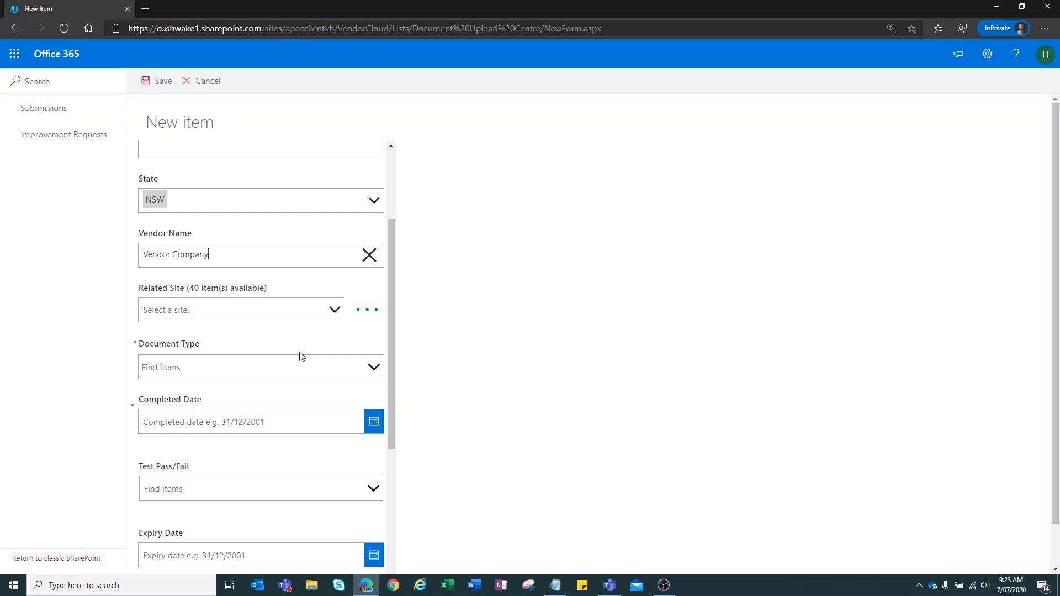
{"action": "left_click", "coordinate": [335, 311]}
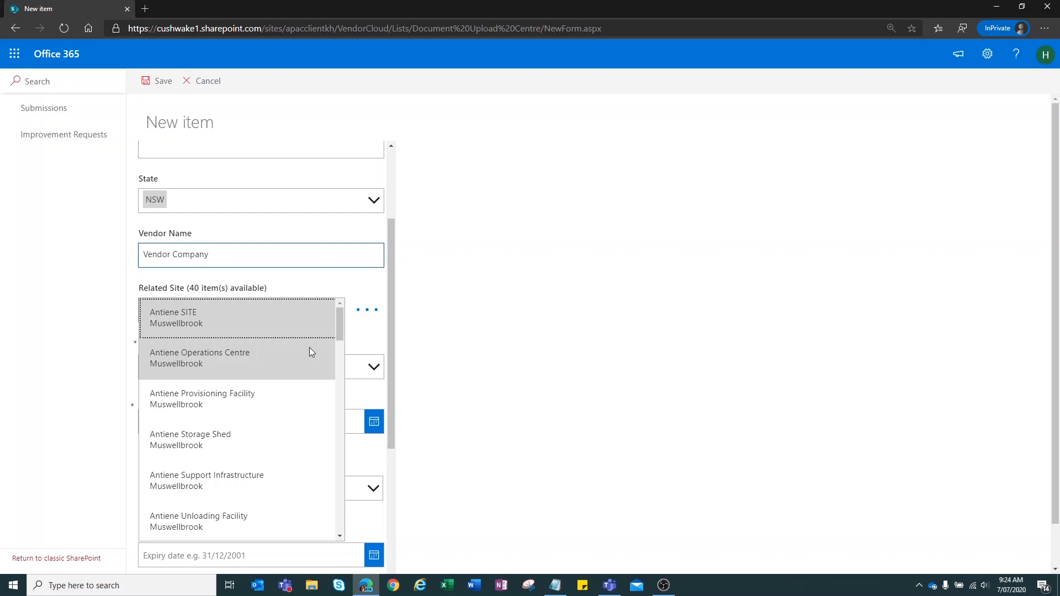
{"action": "left_click", "coordinate": [373, 315]}
{"action": "left_click", "coordinate": [372, 314]}
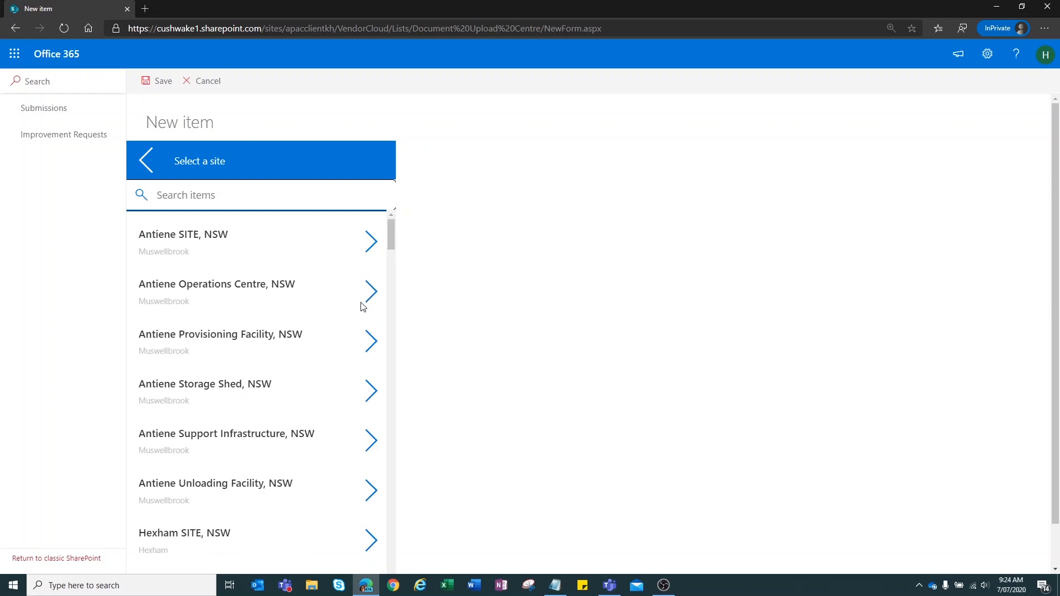
{"action": "left_click", "coordinate": [235, 199]}
{"action": "type", "text": "hex"}
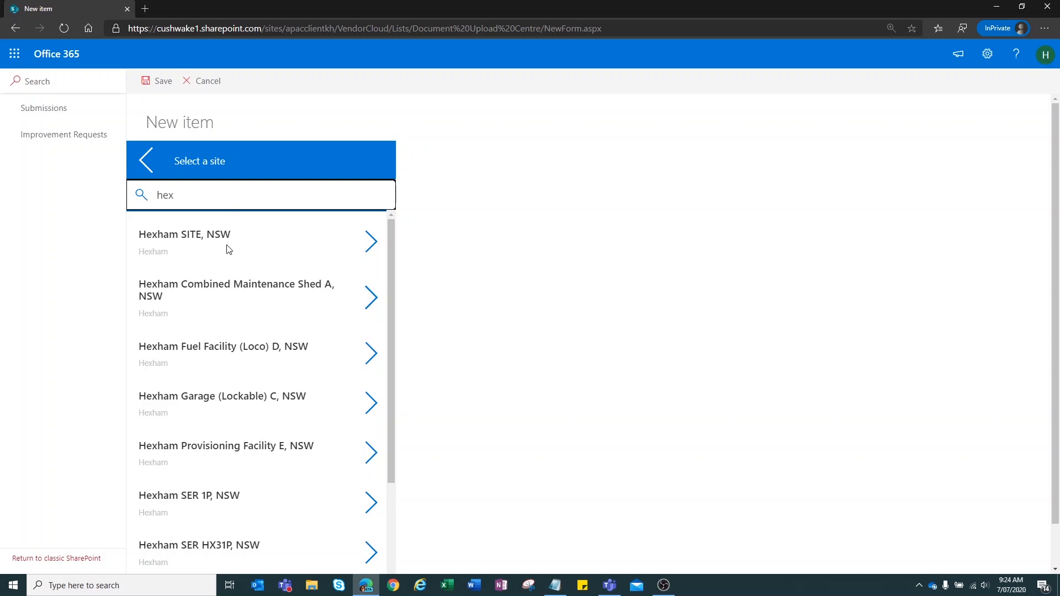
{"action": "left_click", "coordinate": [372, 245]}
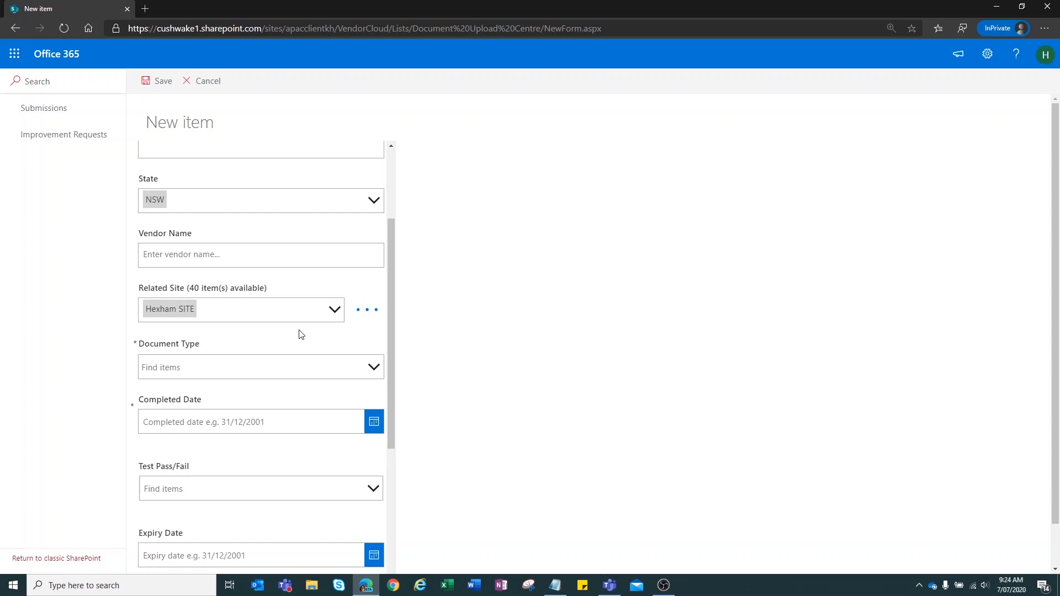
Step: Set the document type to ACM Clearance Certificates and the completed date to 07/07/2020
{"action": "left_click", "coordinate": [374, 369]}
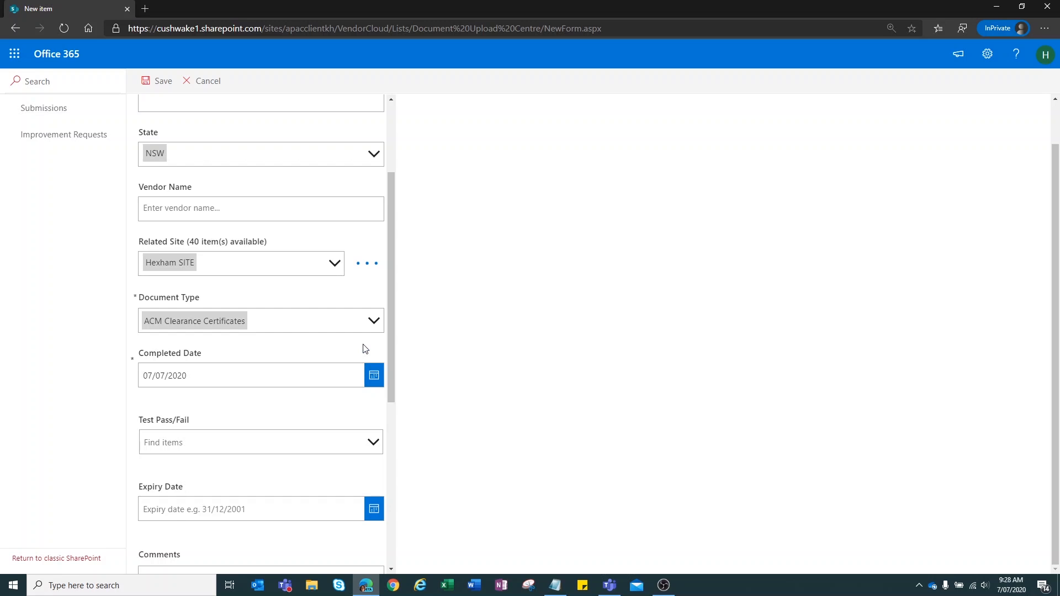
{"action": "left_click", "coordinate": [375, 378]}
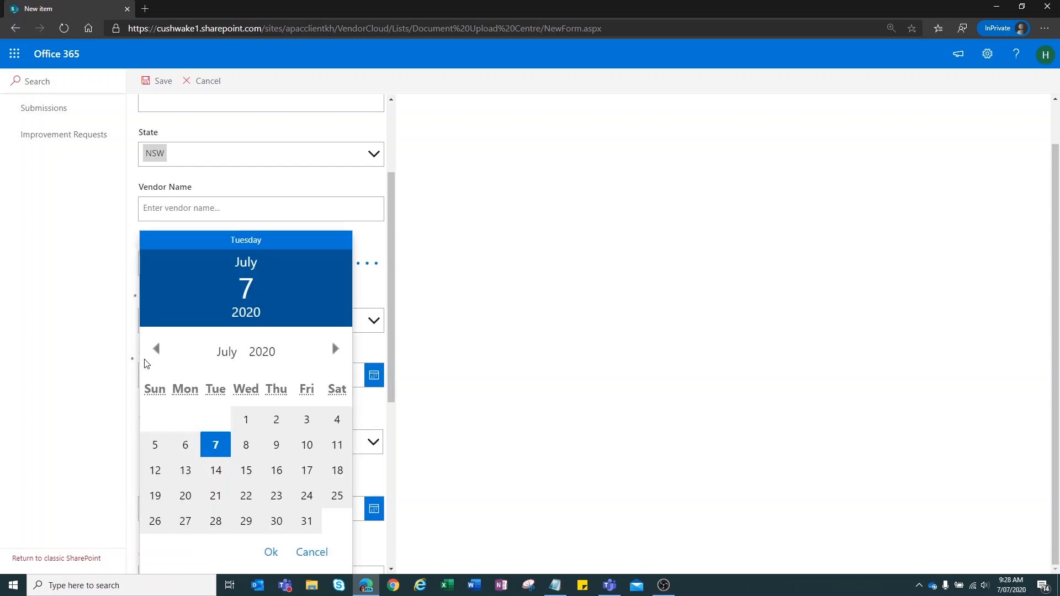
{"action": "left_click", "coordinate": [157, 350]}
{"action": "left_click", "coordinate": [335, 349]}
{"action": "left_click", "coordinate": [230, 355]}
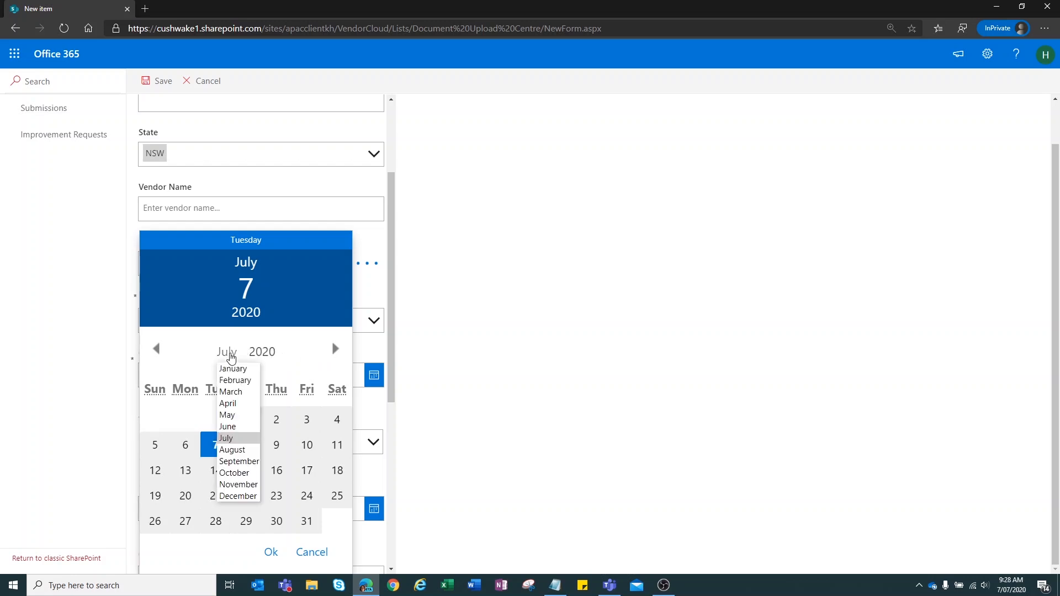
{"action": "left_click", "coordinate": [270, 358]}
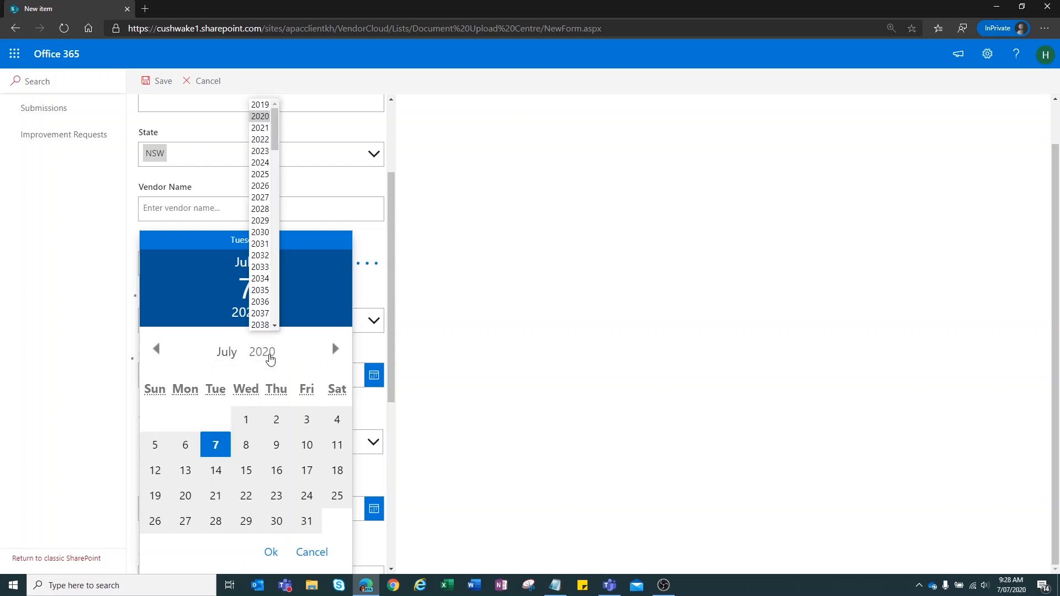
{"action": "left_click", "coordinate": [215, 445]}
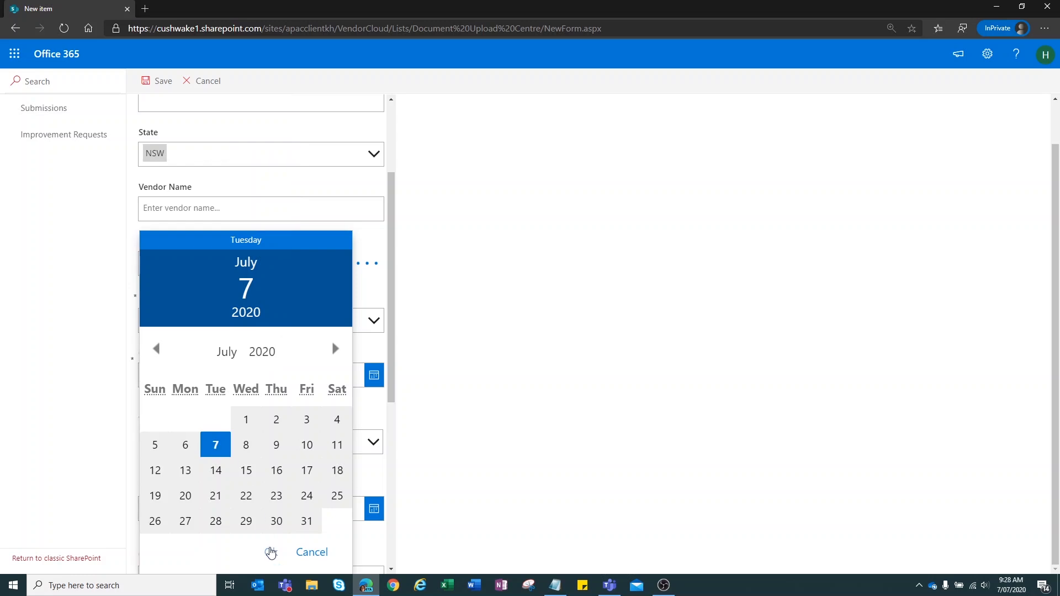
{"action": "left_click", "coordinate": [270, 552]}
Step: Set the Test Pass/Fail result to NA
{"action": "scroll", "coordinate": [298, 387], "scroll_direction": "down", "scroll_amount": 1}
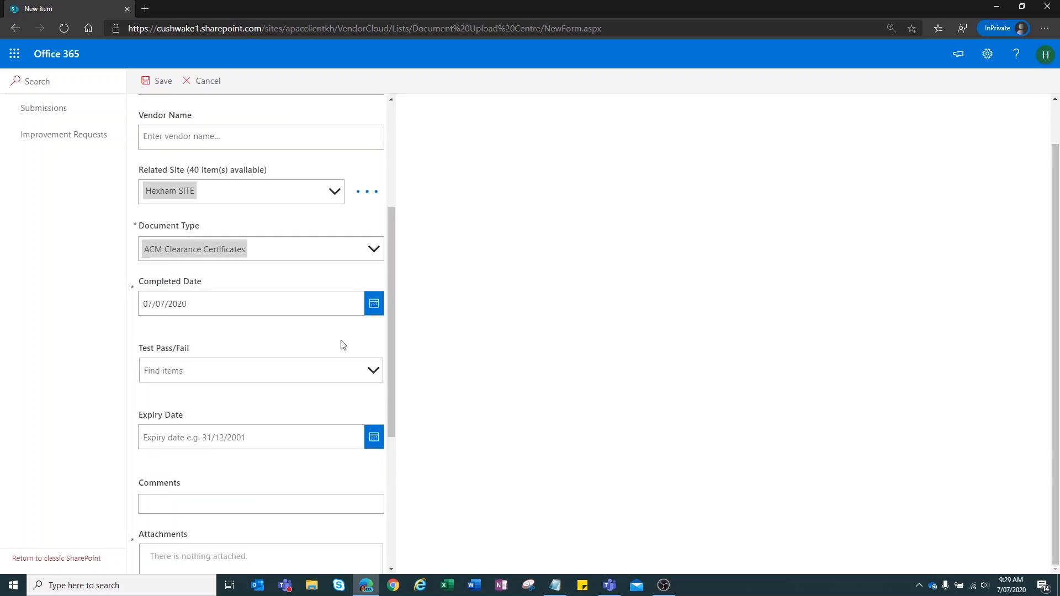
{"action": "left_click", "coordinate": [373, 372]}
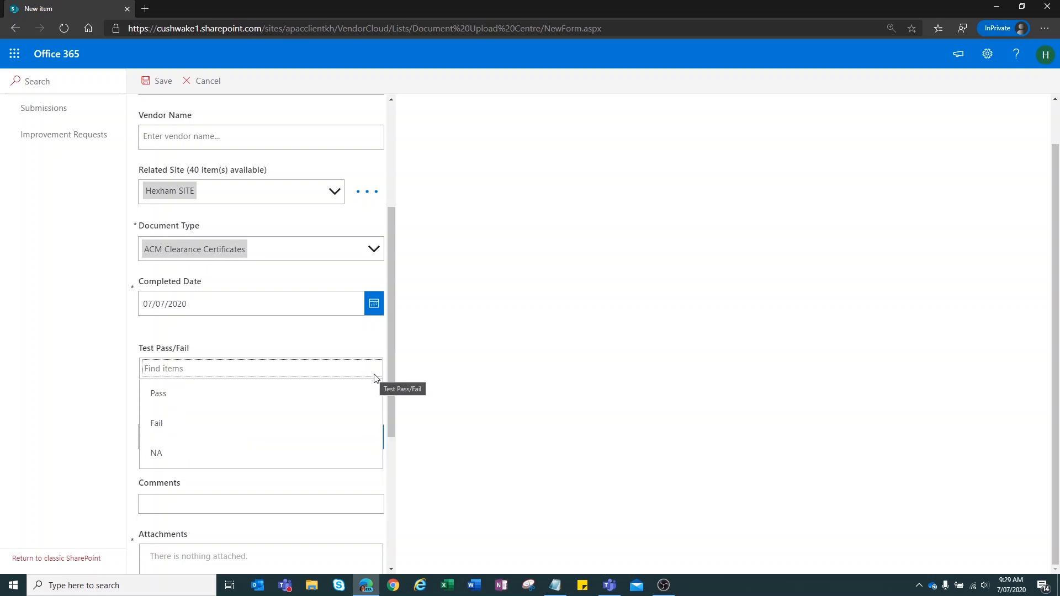
{"action": "left_click", "coordinate": [360, 460]}
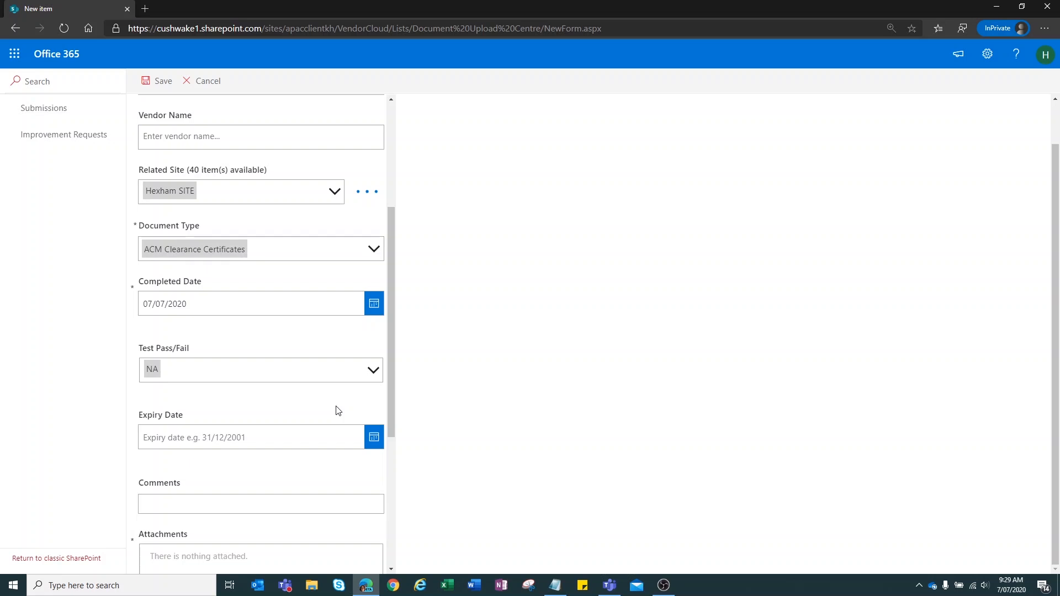
Step: Set the expiry date to 07/07/2021
{"action": "left_click", "coordinate": [381, 438]}
{"action": "left_click", "coordinate": [263, 352]}
{"action": "scroll", "coordinate": [262, 309], "scroll_direction": "down", "scroll_amount": 1}
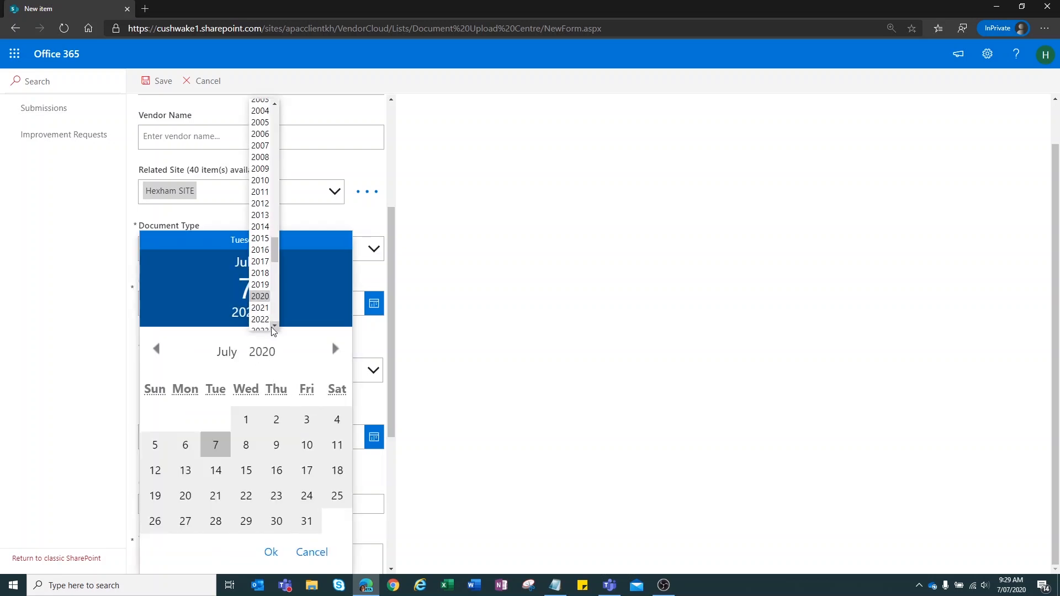
{"action": "left_click", "coordinate": [260, 305]}
{"action": "left_click", "coordinate": [246, 448]}
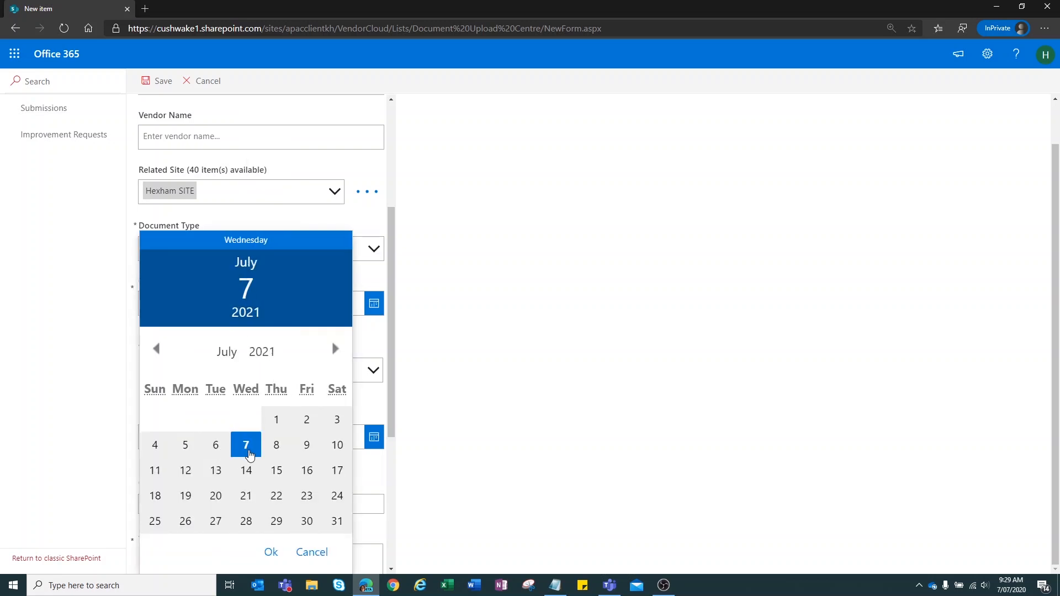
{"action": "left_click", "coordinate": [271, 553]}
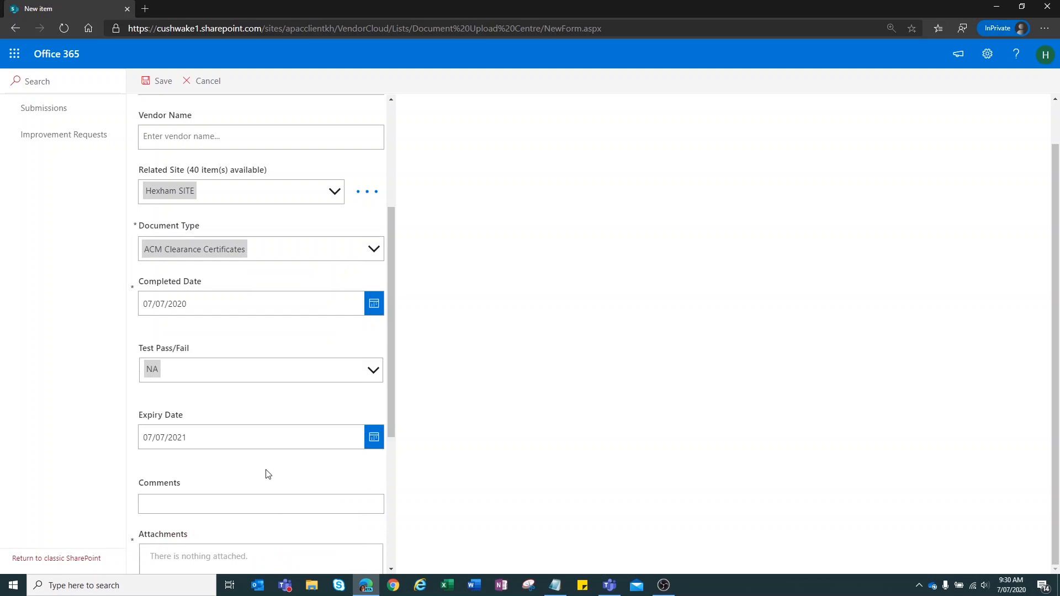
Step: Leave the comments empty and attach ACM Clearance Certificate.pdf from the Desktop to the submission
{"action": "left_click", "coordinate": [246, 502]}
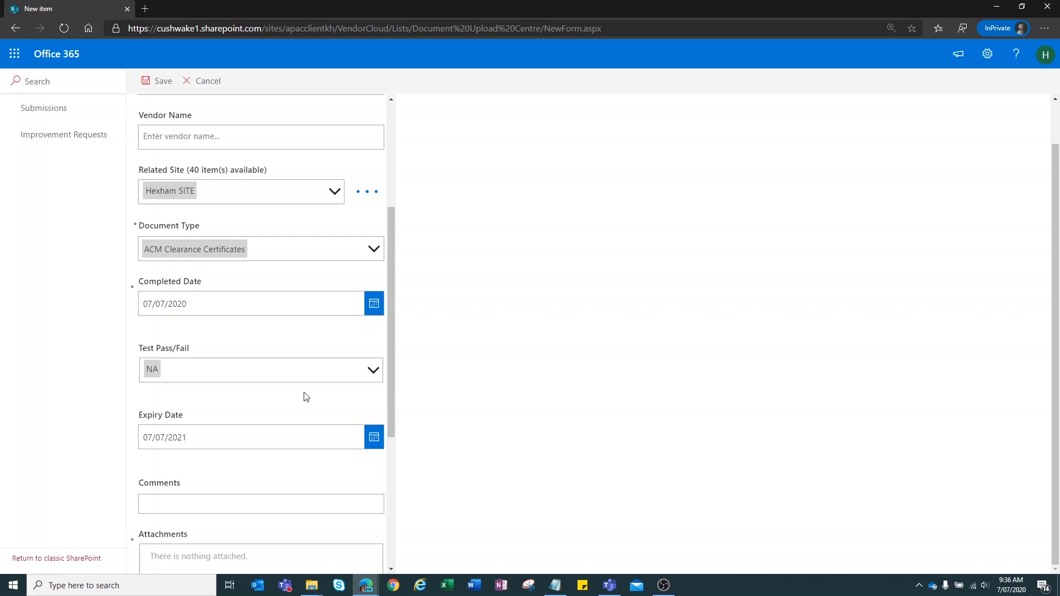
{"action": "scroll", "coordinate": [303, 396], "scroll_direction": "down", "scroll_amount": 5}
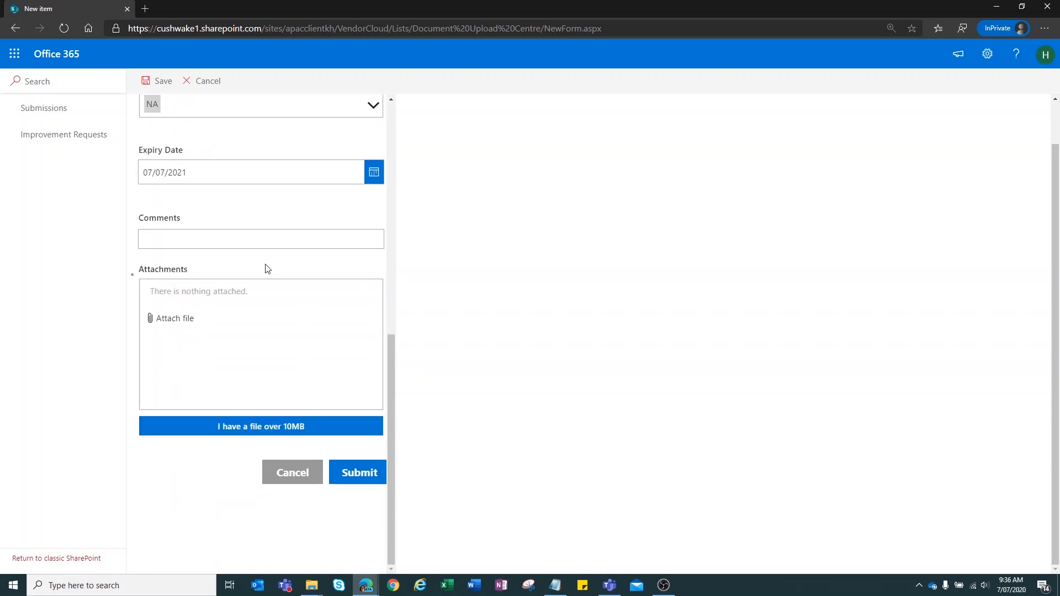
{"action": "left_click", "coordinate": [175, 319]}
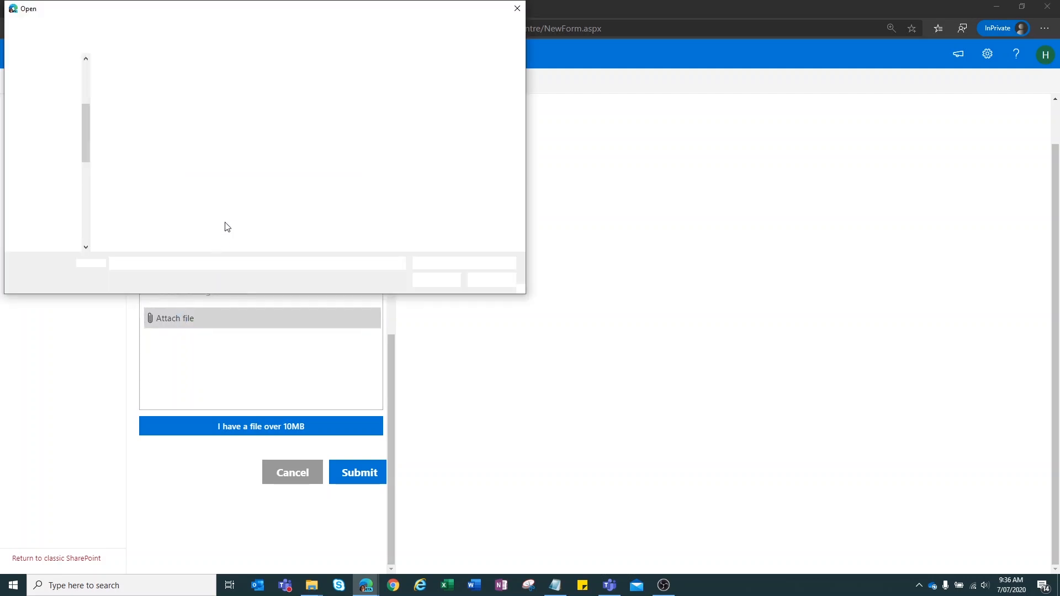
{"action": "left_click", "coordinate": [194, 91]}
{"action": "left_click", "coordinate": [435, 280]}
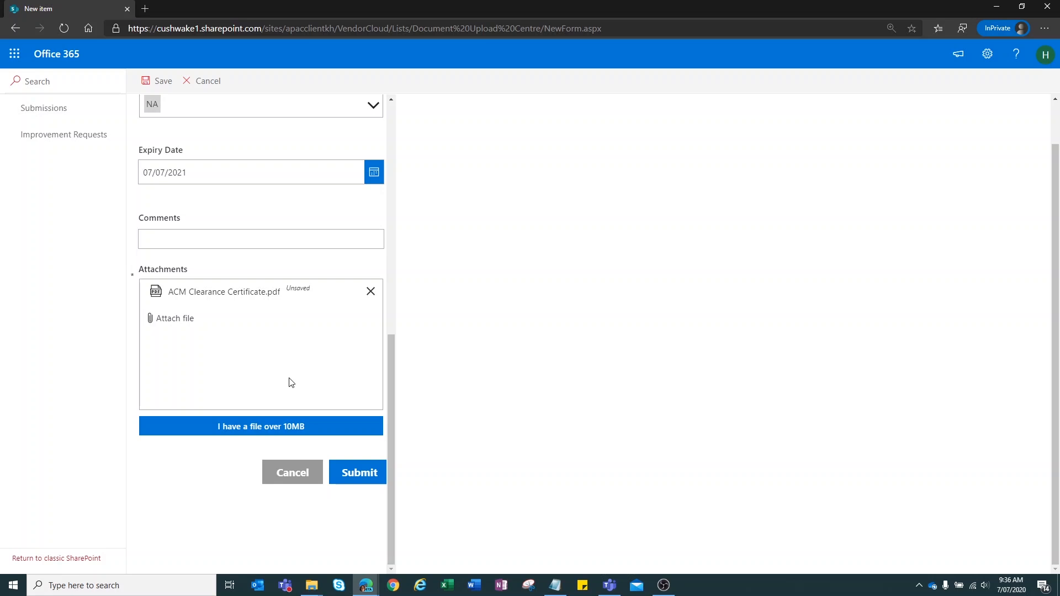
Step: Try to attach ACM Document.docx from the Desktop as a second file, and clear its entry from the attachments
{"action": "left_click", "coordinate": [190, 320]}
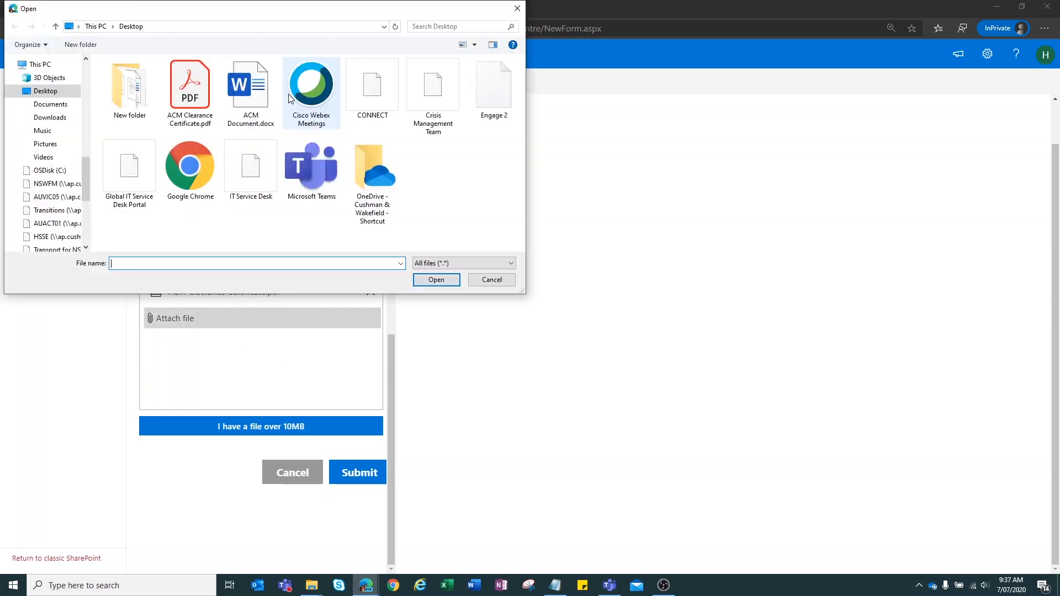
{"action": "left_click", "coordinate": [248, 91]}
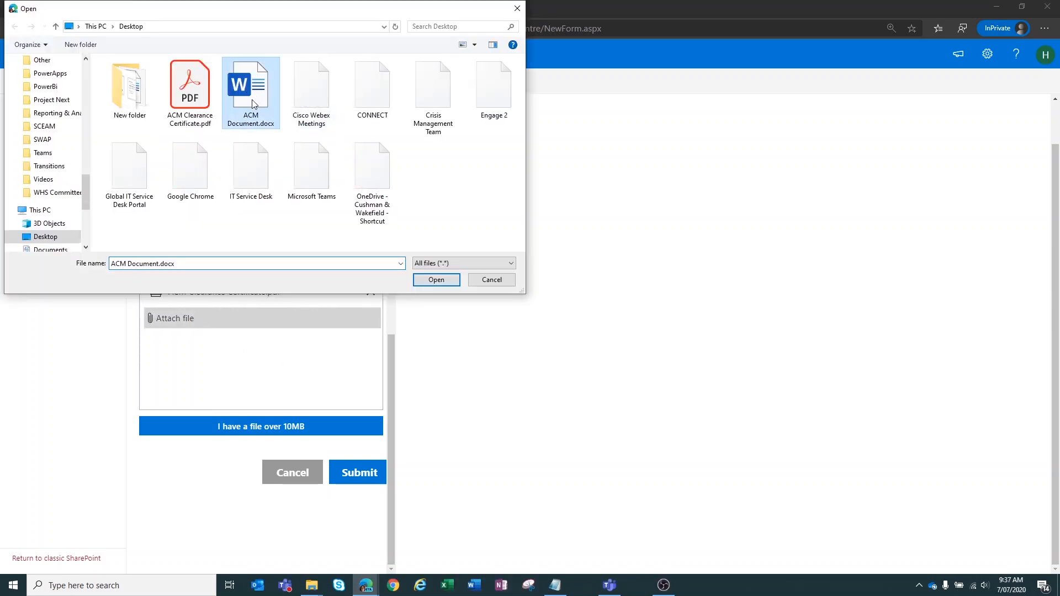
{"action": "left_click", "coordinate": [437, 280]}
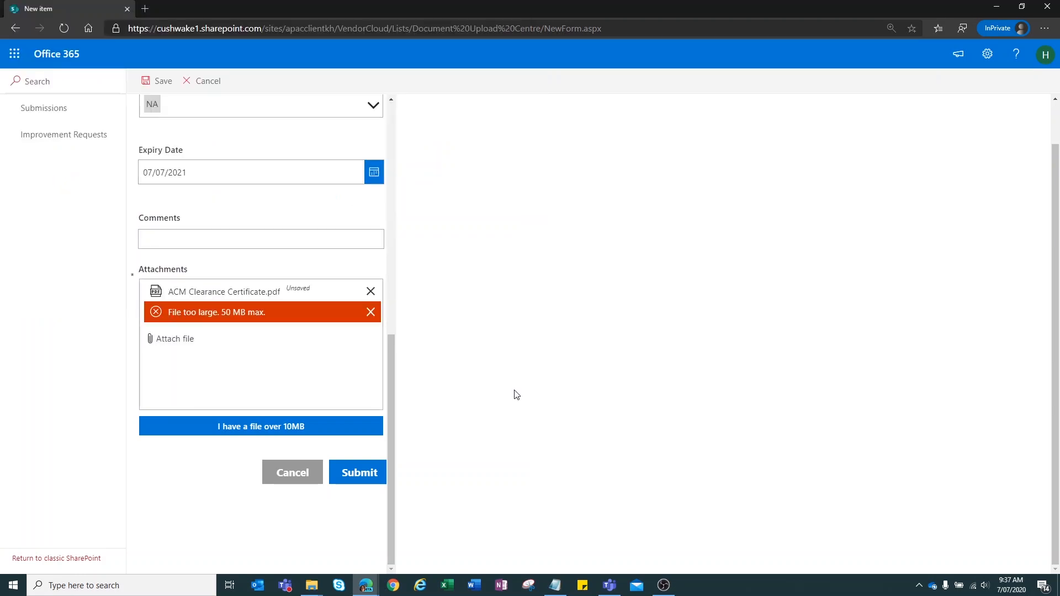
{"action": "left_click", "coordinate": [371, 313]}
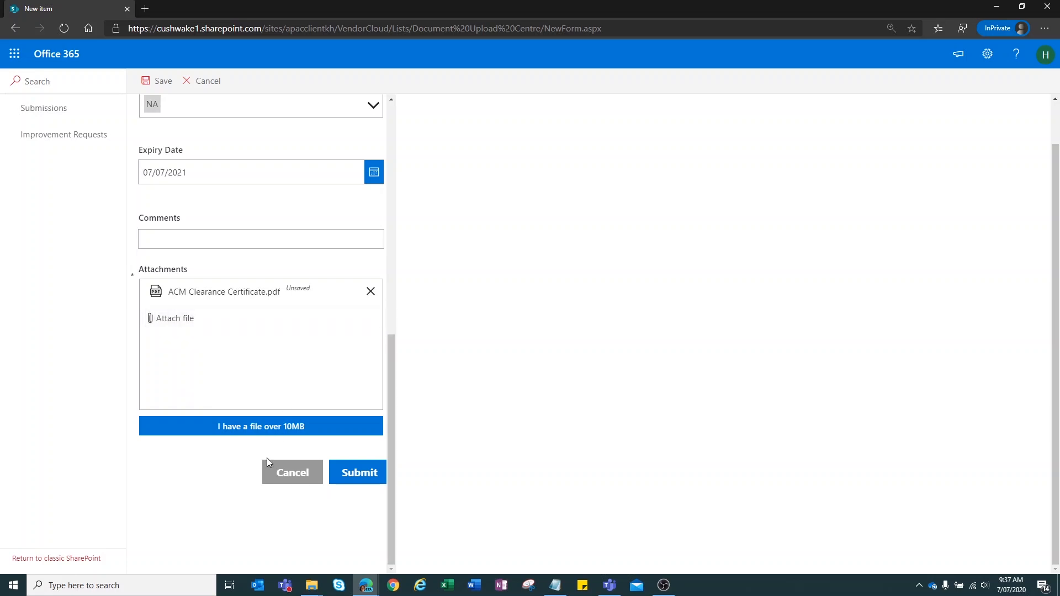
Step: Choose the option for a file over 10MB and submit the record with an email composed for the file
{"action": "left_click", "coordinate": [258, 428]}
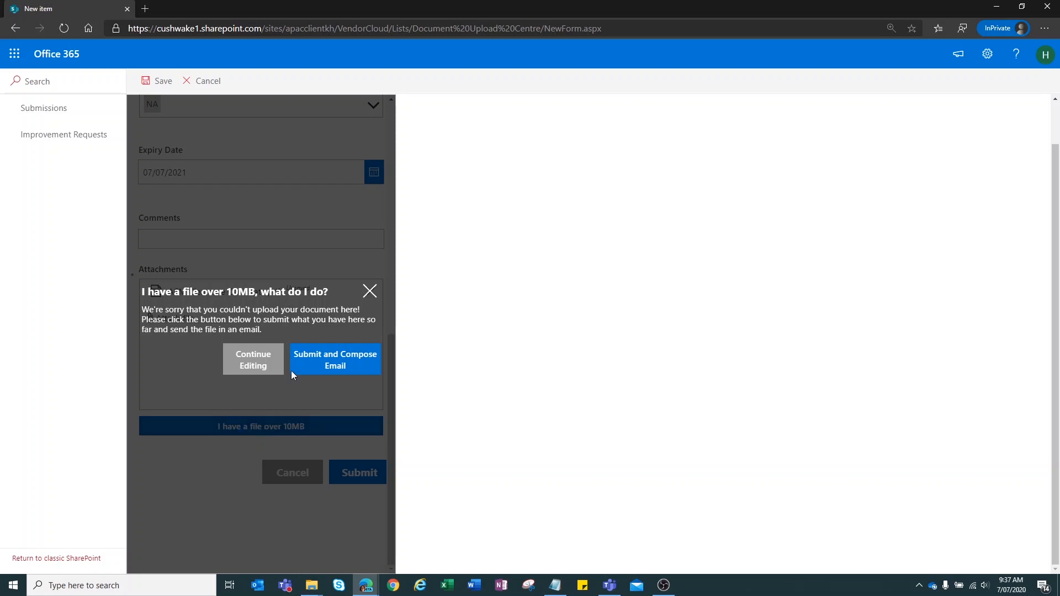
{"action": "left_click", "coordinate": [327, 361]}
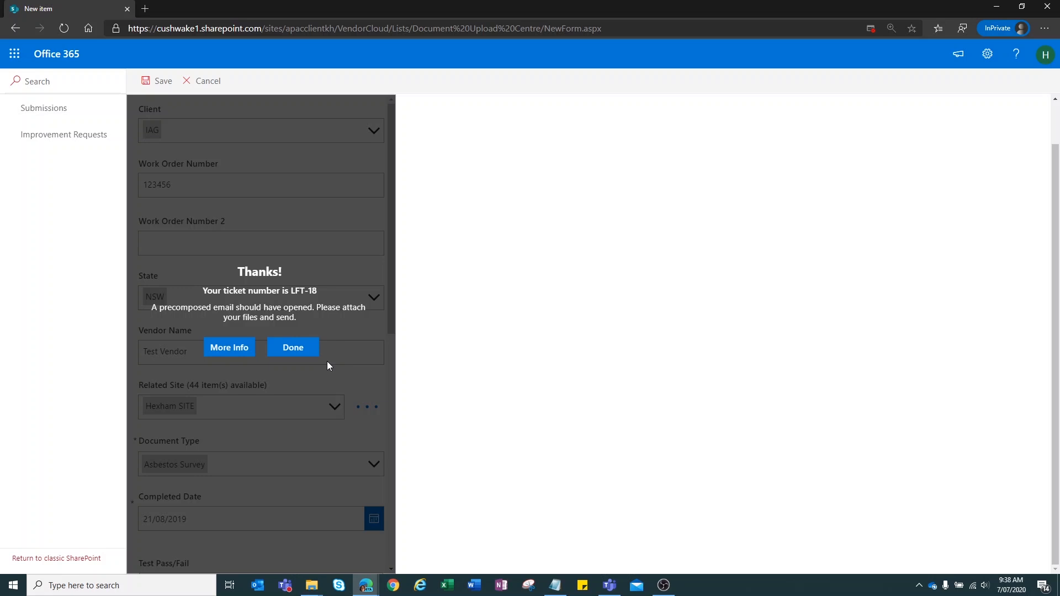
Step: Open the information on what happens next, open the precomposed email from its link, and finish the submission
{"action": "left_click", "coordinate": [233, 349]}
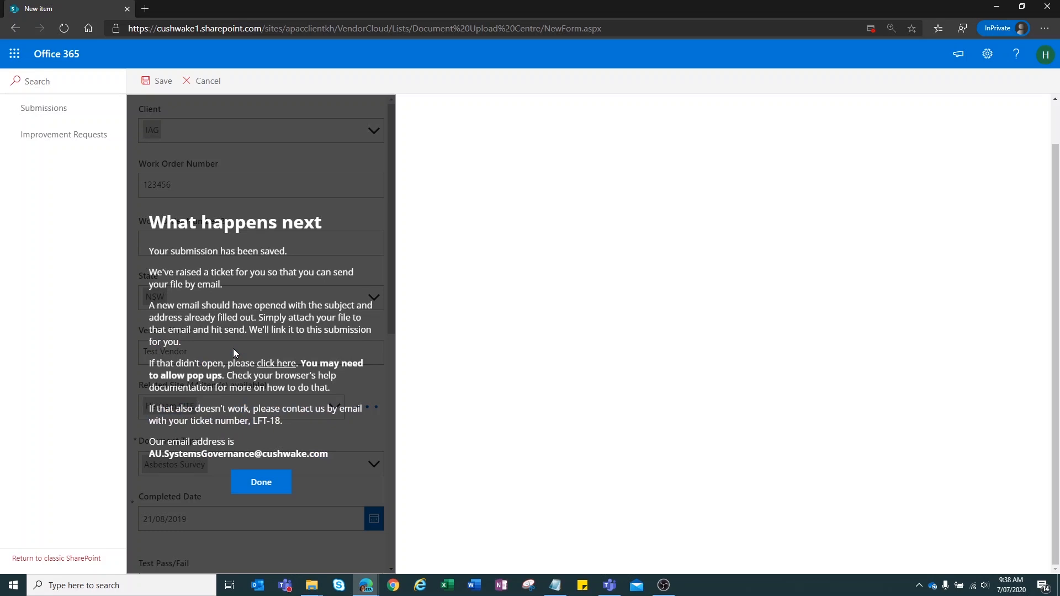
{"action": "left_click", "coordinate": [276, 366]}
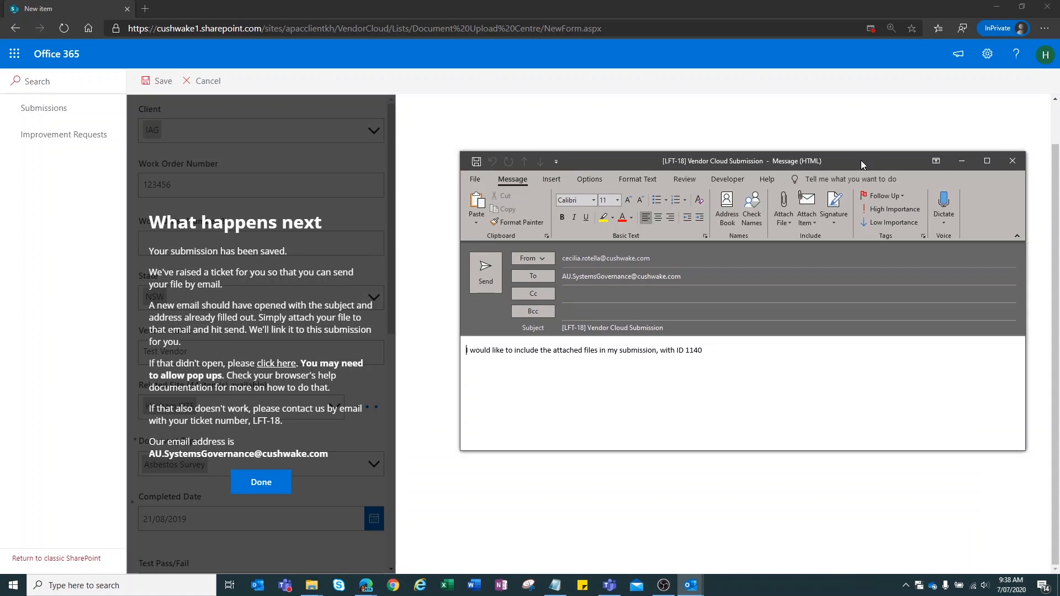
{"action": "left_click", "coordinate": [625, 527]}
{"action": "left_click", "coordinate": [262, 482]}
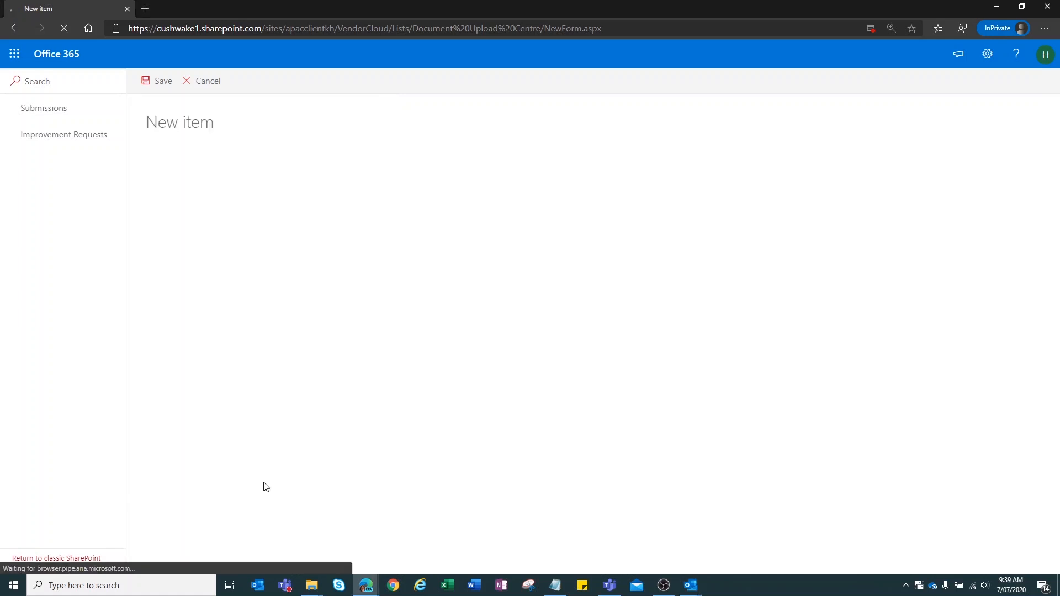